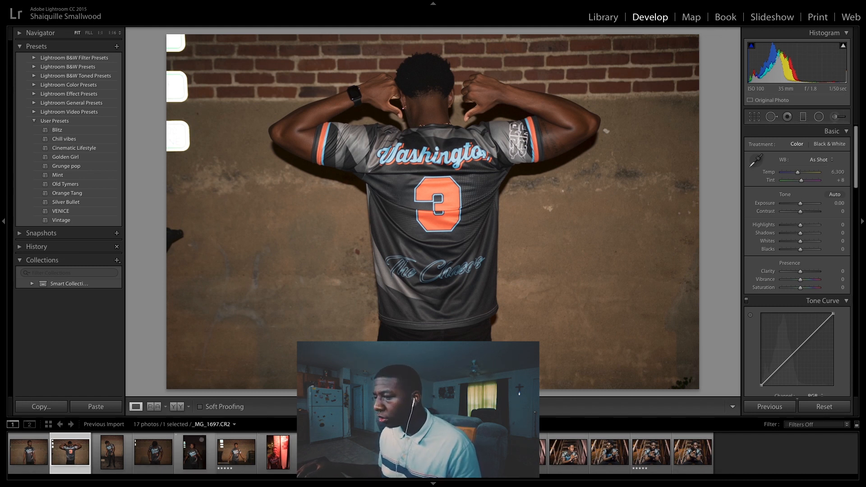
- Look through the portraits taken on the metal stairs and open the portrait lit by the red neon sign
left_click(486, 453)
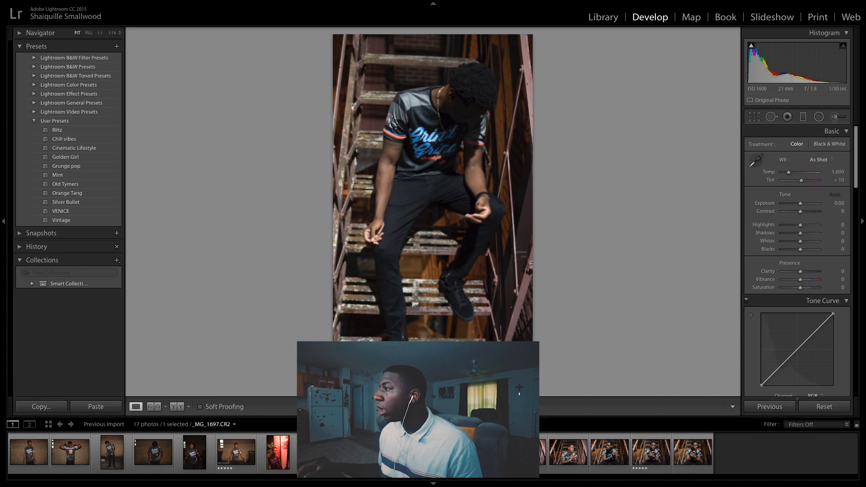
mouse_move(587, 483)
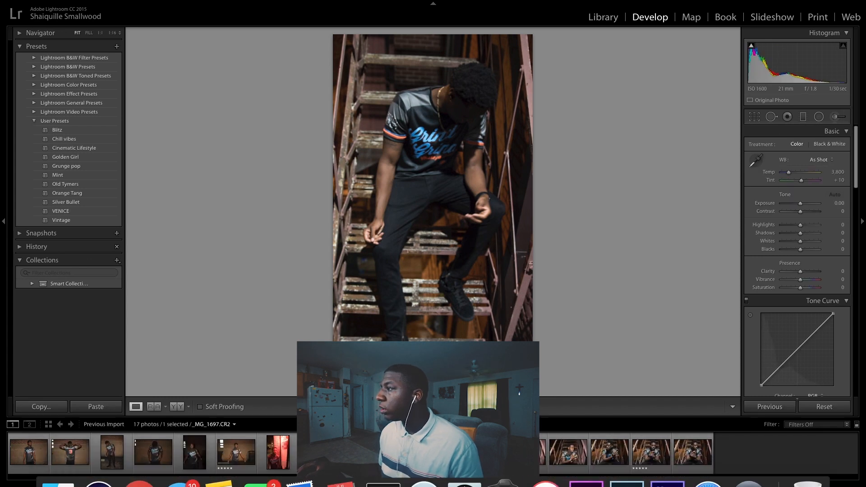
left_click(527, 453)
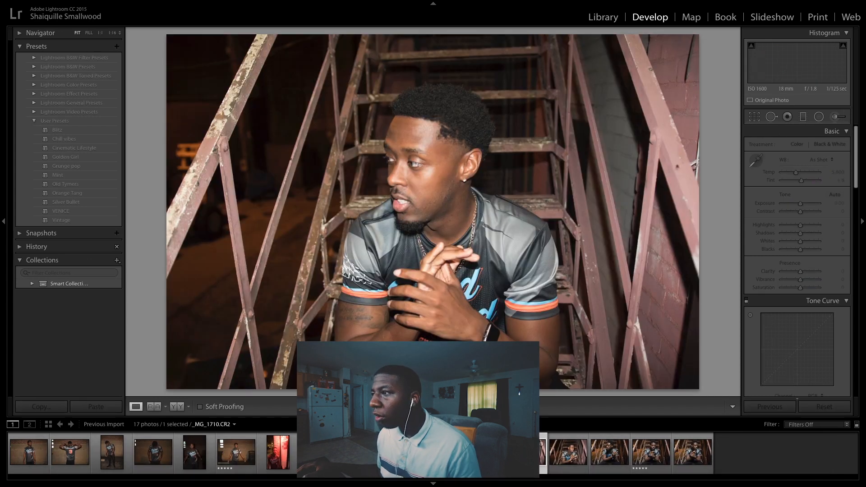
left_click(569, 452)
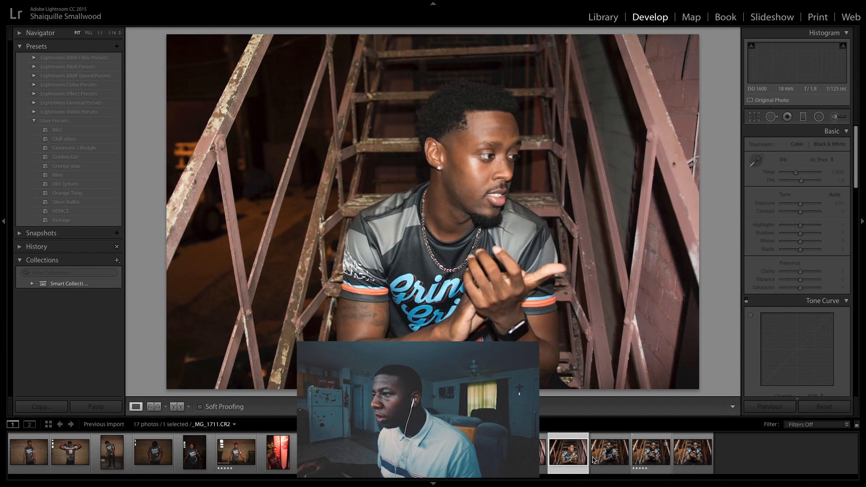
left_click(602, 455)
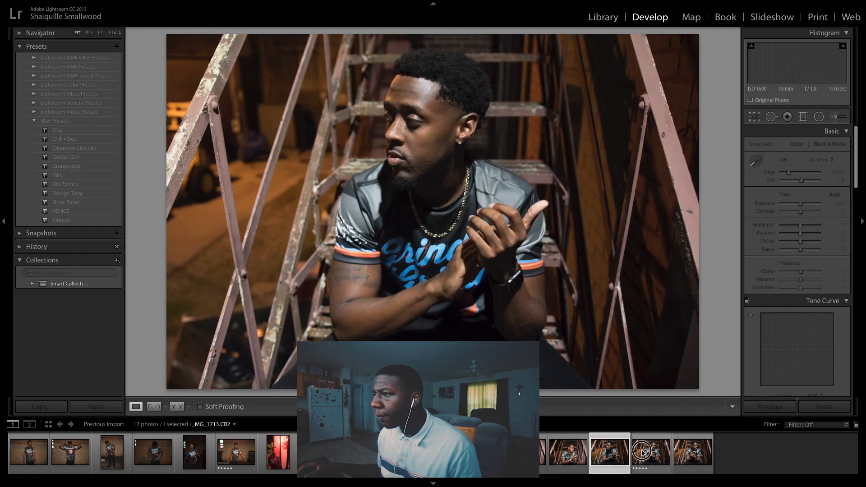
left_click(643, 454)
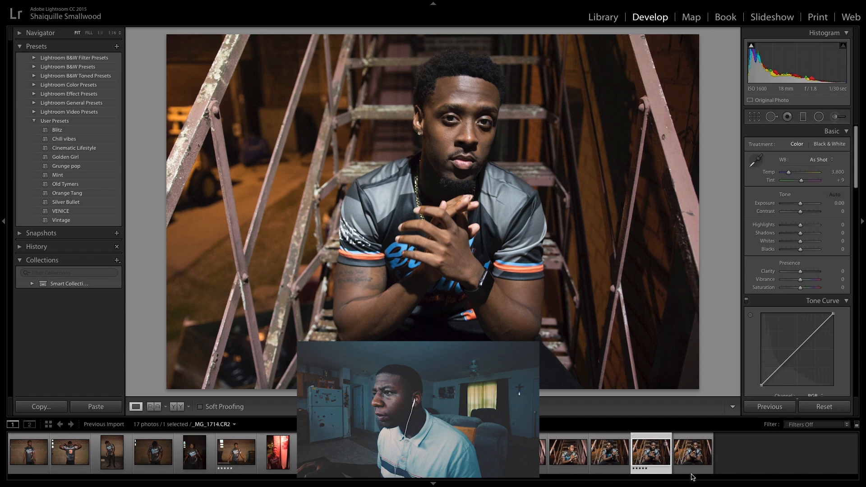
left_click(278, 452)
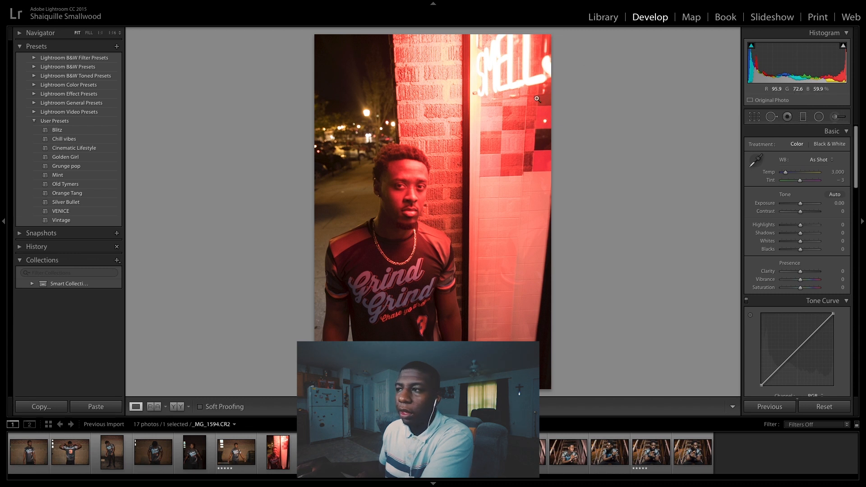
- Try the Vintage preset on the neon portrait, and clear its develop settings
left_click(75, 221)
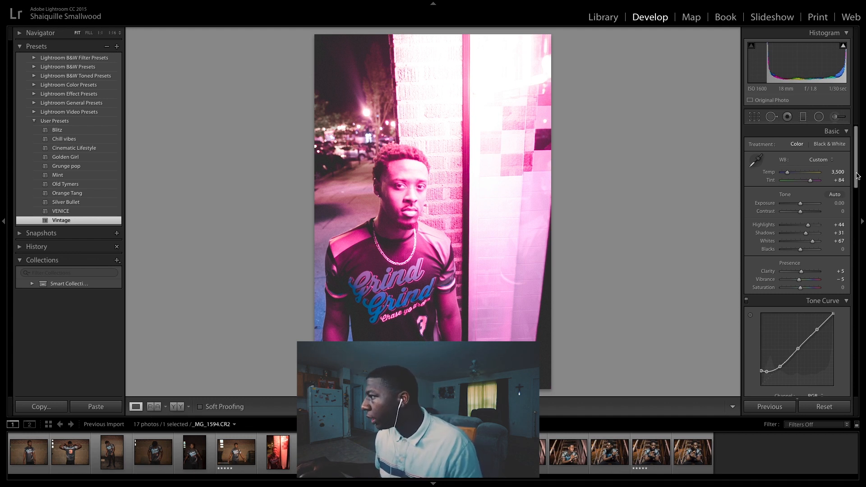
mouse_move(857, 175)
left_mouse_down()
mouse_move(857, 241)
mouse_move(856, 160)
left_mouse_up()
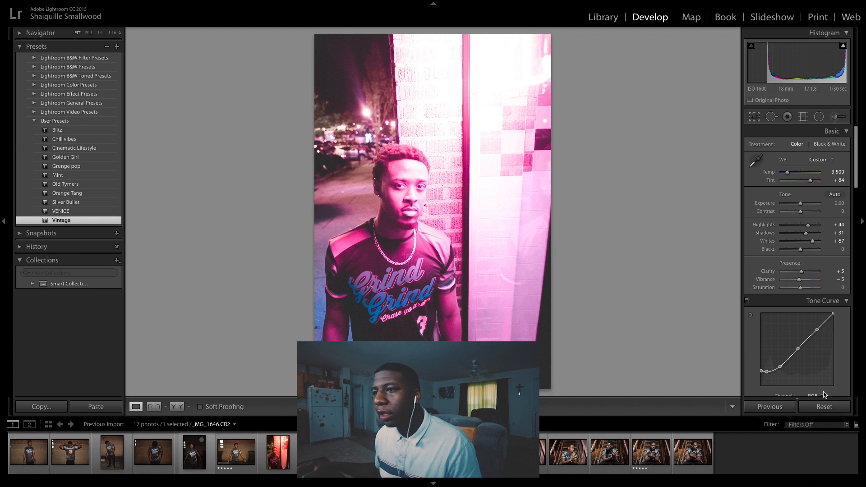
left_click(783, 406)
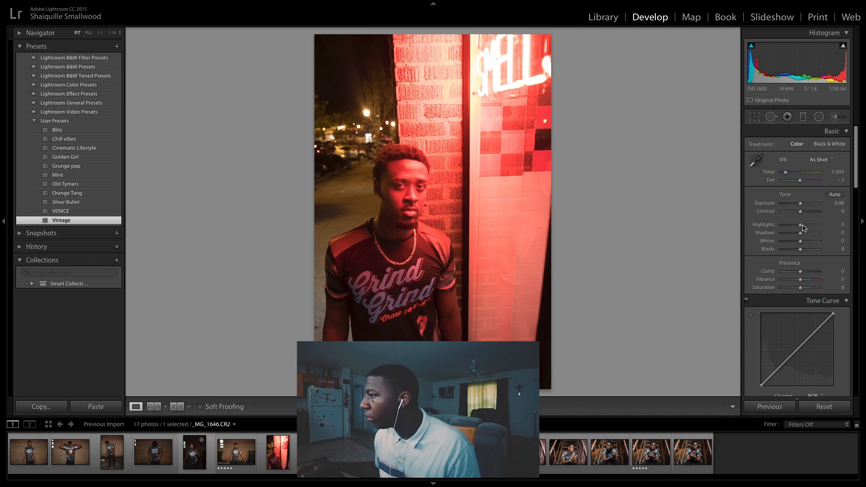
- Adjust the portrait's tone to Highlights −67, Whites −61, Shadows +35, Blacks −55 and Contrast +33
left_click_drag(802, 227, 792, 244)
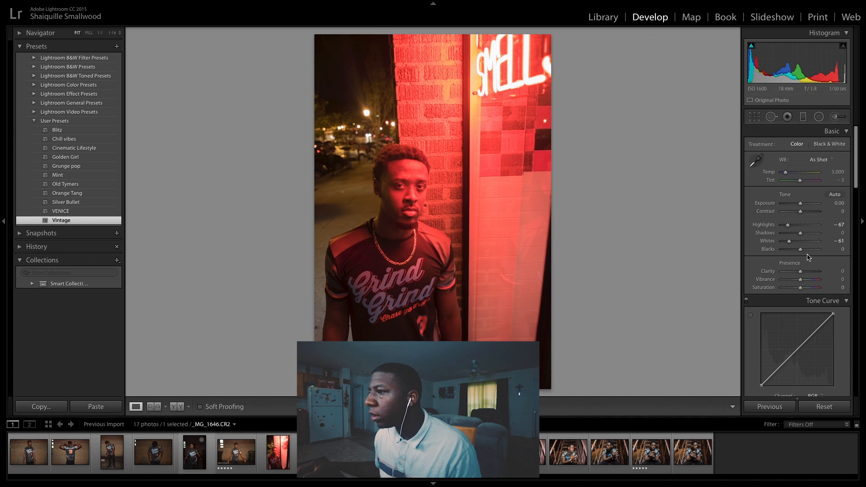
left_click_drag(801, 238, 809, 237)
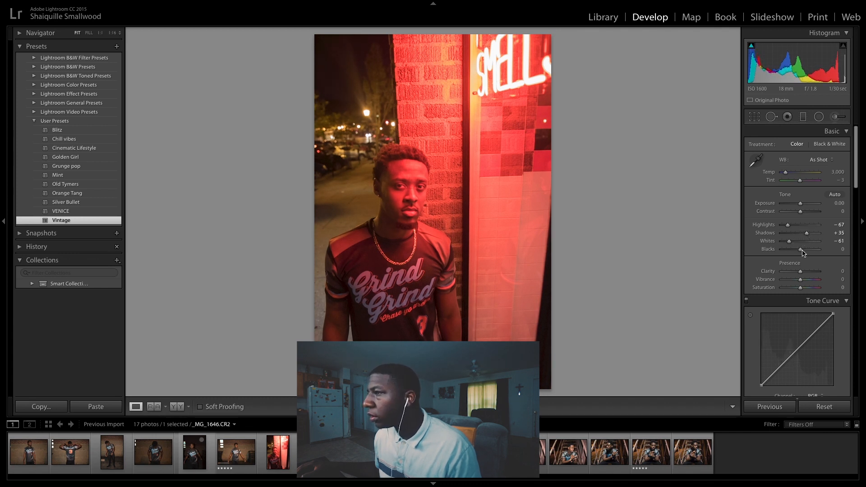
left_click_drag(803, 252, 791, 250)
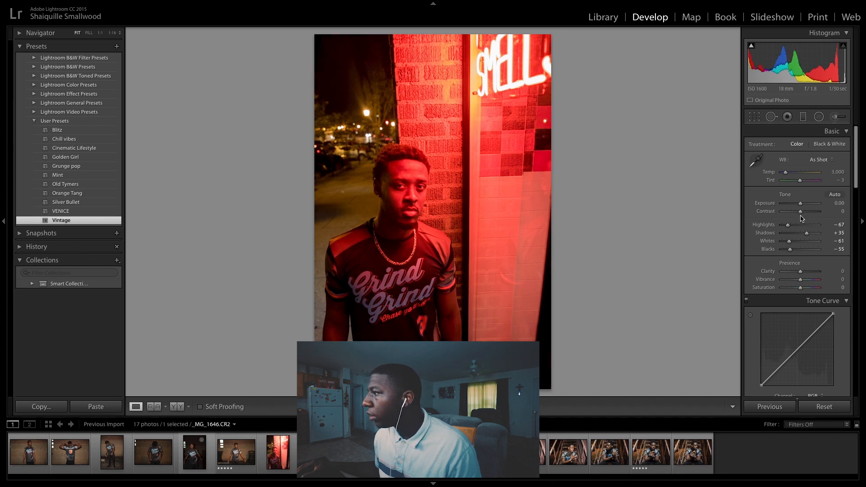
mouse_move(802, 211)
left_mouse_down()
mouse_move(834, 213)
mouse_move(735, 216)
mouse_move(807, 218)
left_mouse_up()
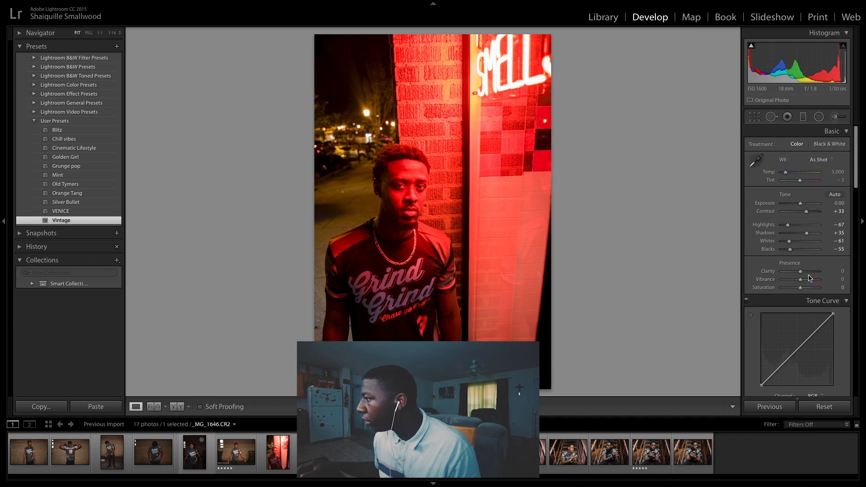
- Set the portrait's presence values to Clarity +7, Saturation −5 and Vibrance +5
left_click_drag(802, 273, 804, 274)
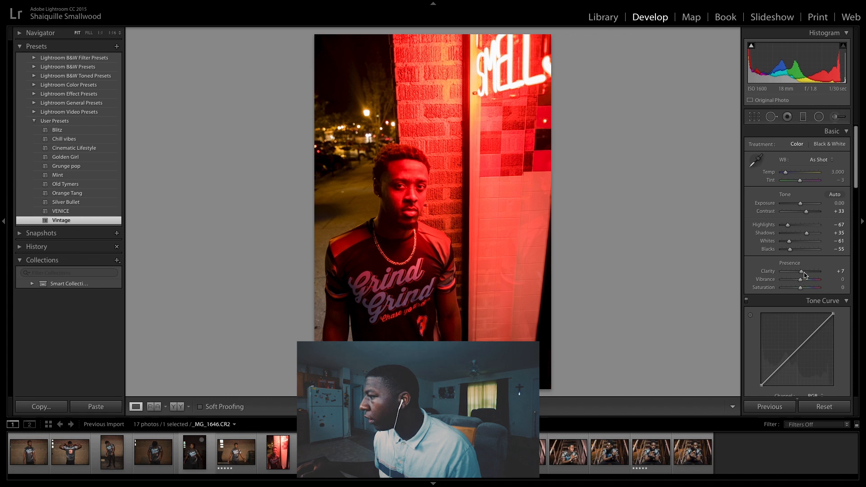
left_click(842, 272)
left_click(841, 288)
type("-5")
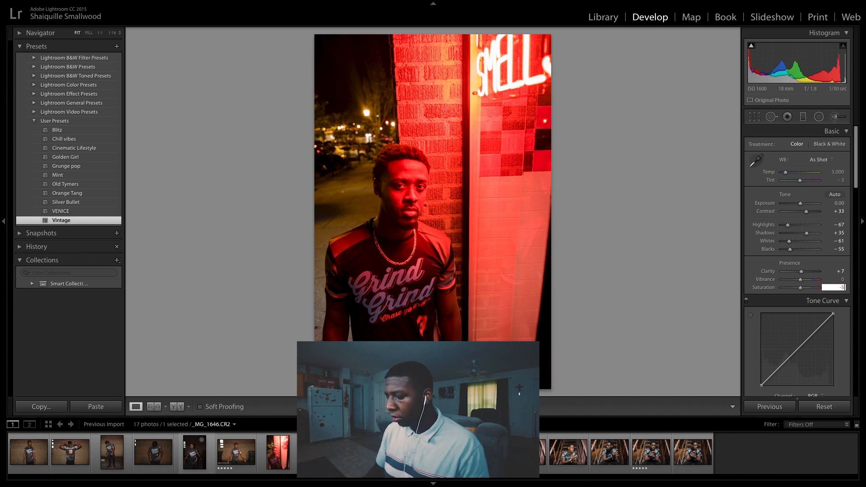
key("Return")
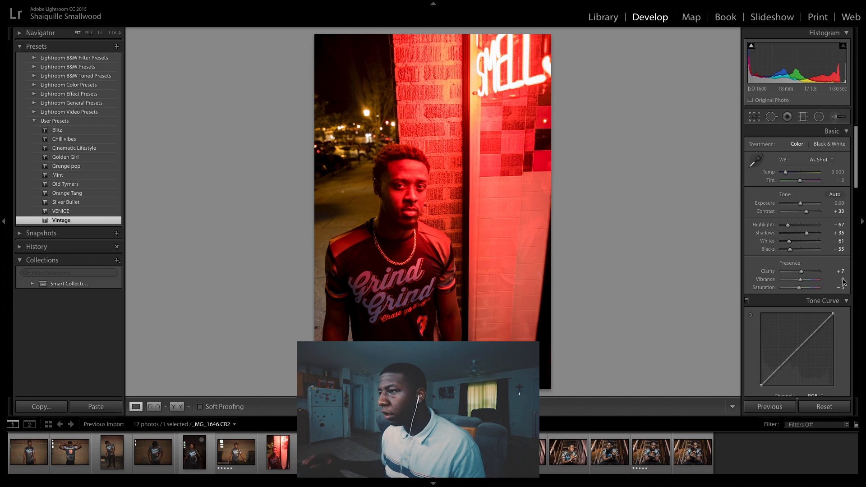
left_click(843, 280)
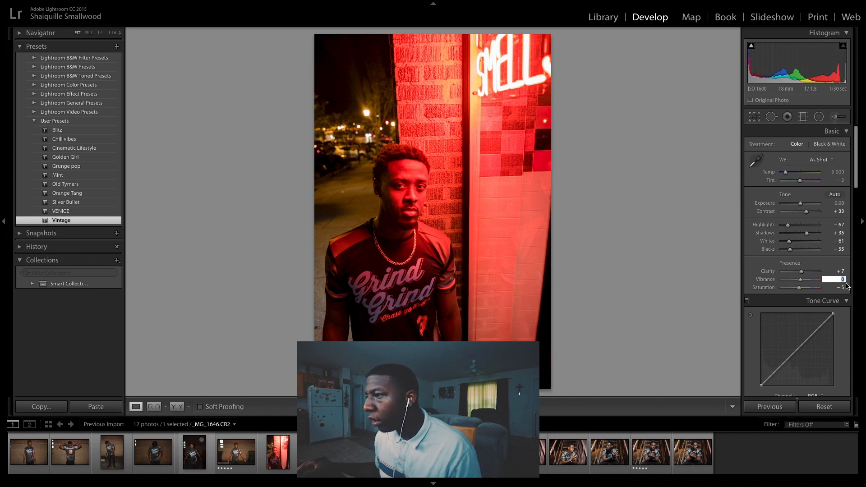
type("5")
key("Return")
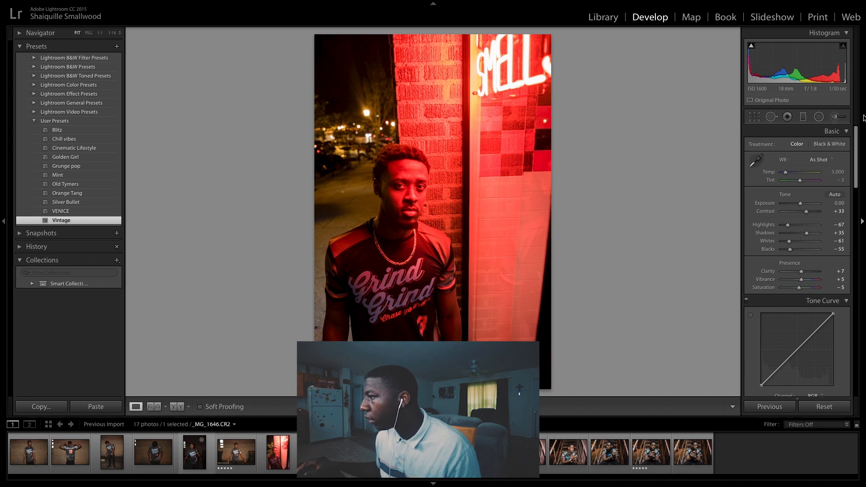
- Add quarter, middle and three-quarter points to the RGB tone curve and raise its black point to about 21.6% for faded shadows
left_click_drag(860, 171, 859, 193)
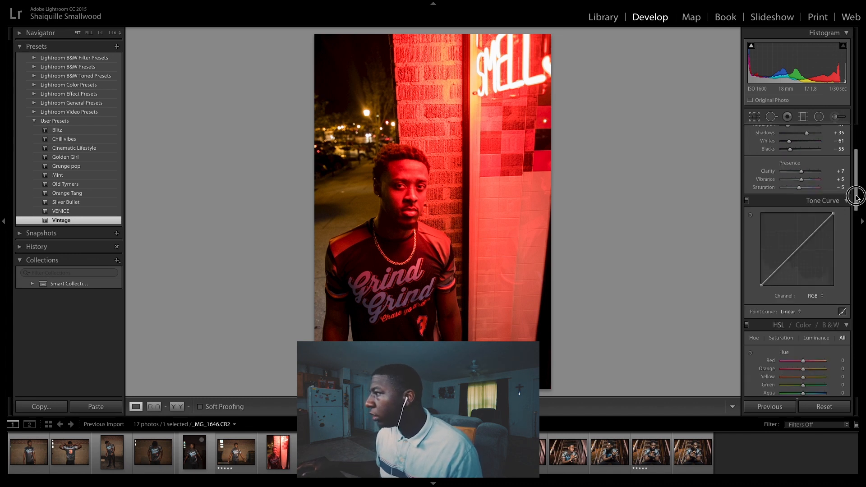
left_click(817, 231)
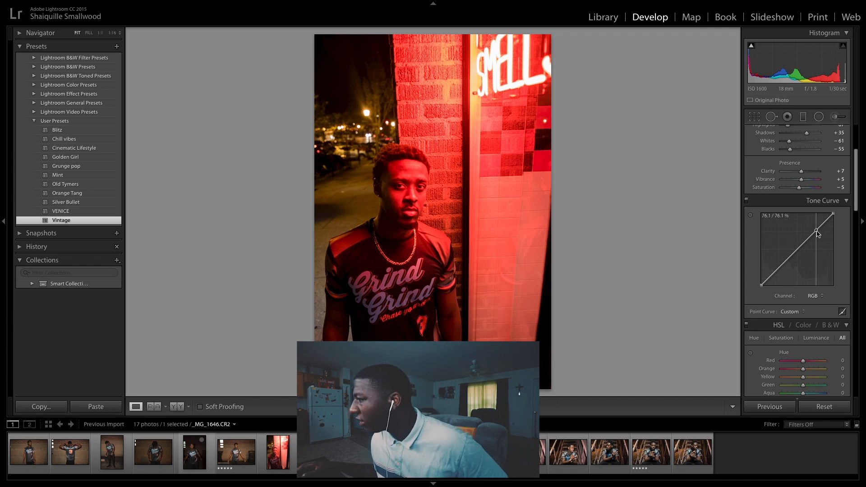
left_click(799, 248)
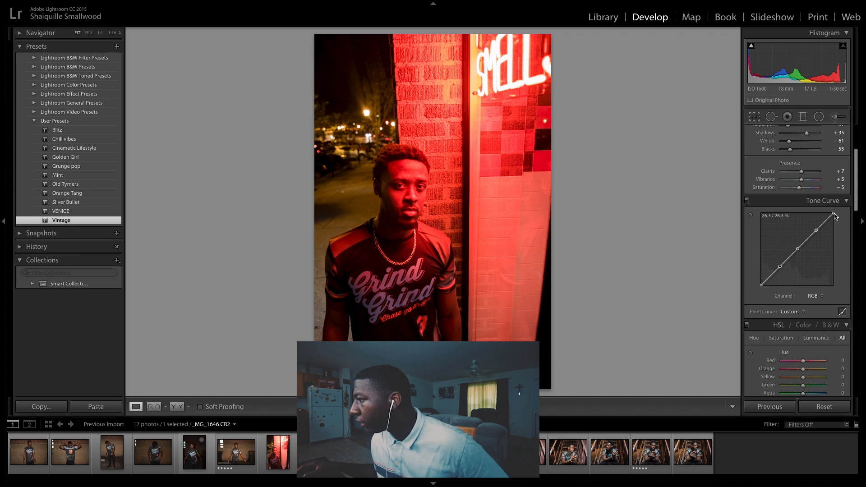
mouse_move(834, 215)
left_mouse_down()
mouse_move(833, 223)
mouse_move(831, 213)
left_mouse_up()
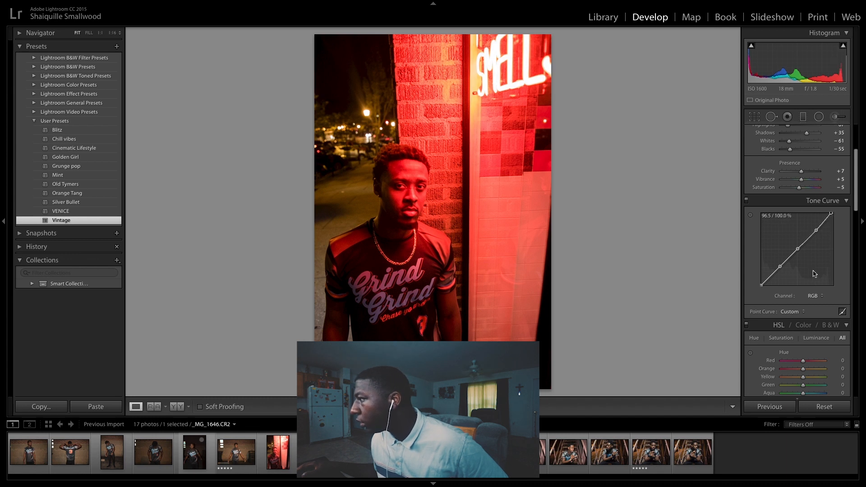
left_click_drag(832, 217, 833, 214)
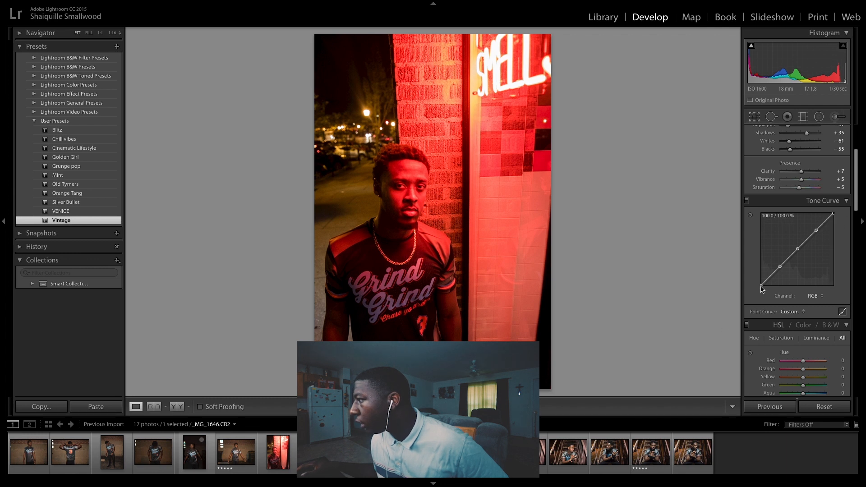
left_click_drag(762, 287, 761, 270)
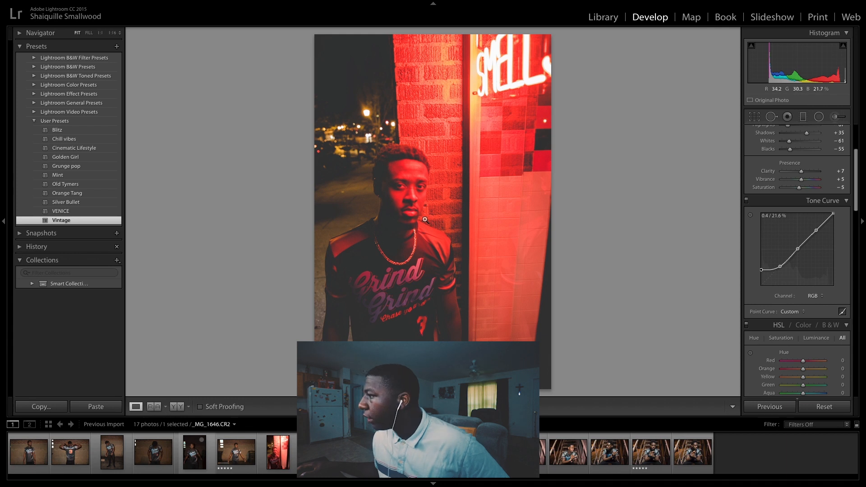
- Try red hue shifts of +25 and +11 on the portrait, returning the hue to 0 after each
left_click_drag(858, 194, 859, 229)
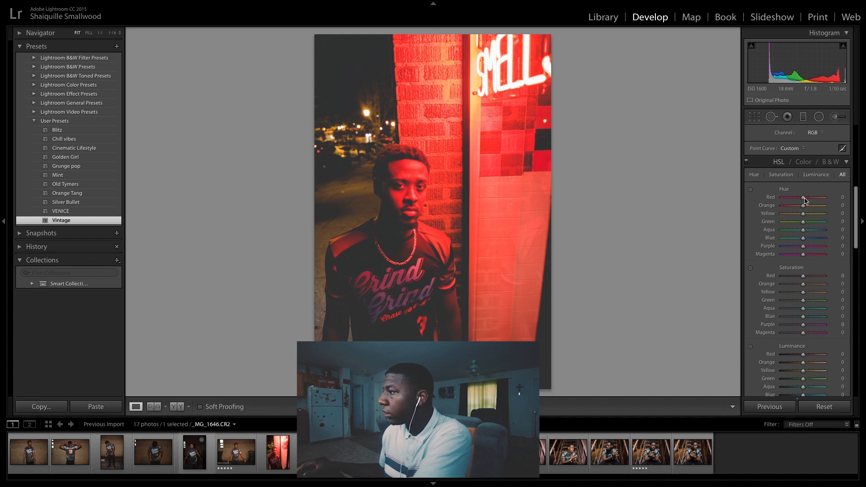
mouse_move(804, 199)
left_mouse_down()
mouse_move(828, 198)
mouse_move(785, 195)
mouse_move(814, 196)
left_mouse_up()
left_click(843, 198)
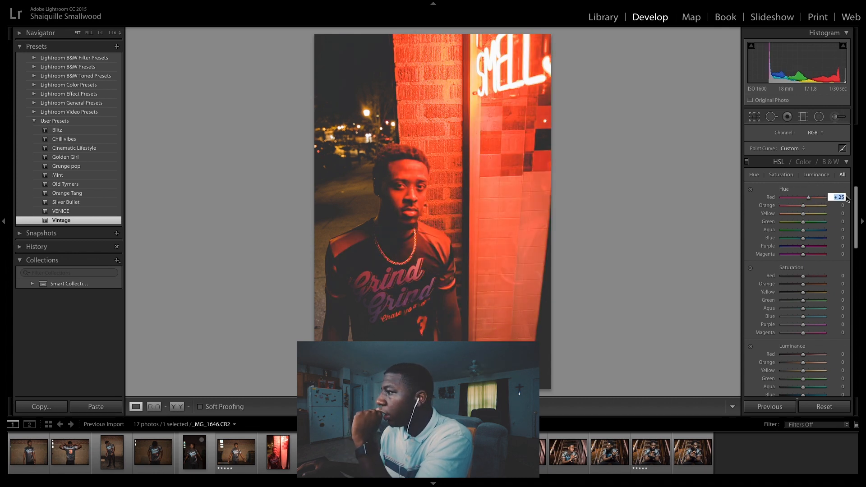
key("Return")
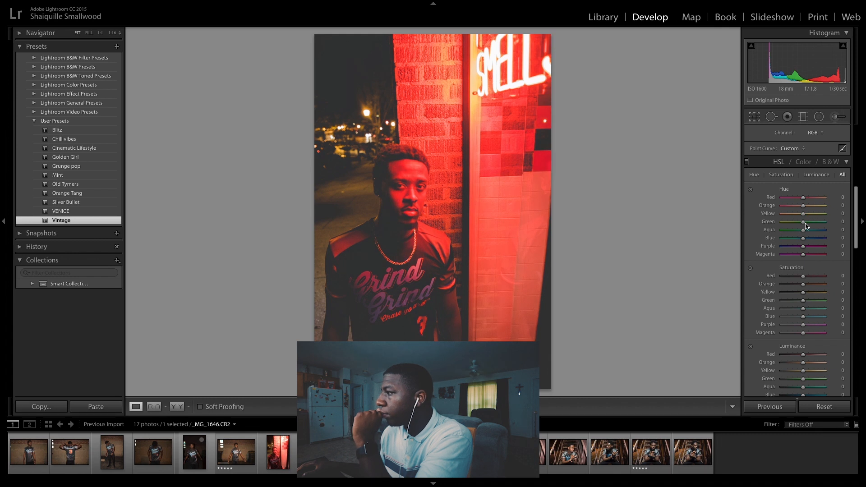
left_click_drag(803, 198, 806, 197)
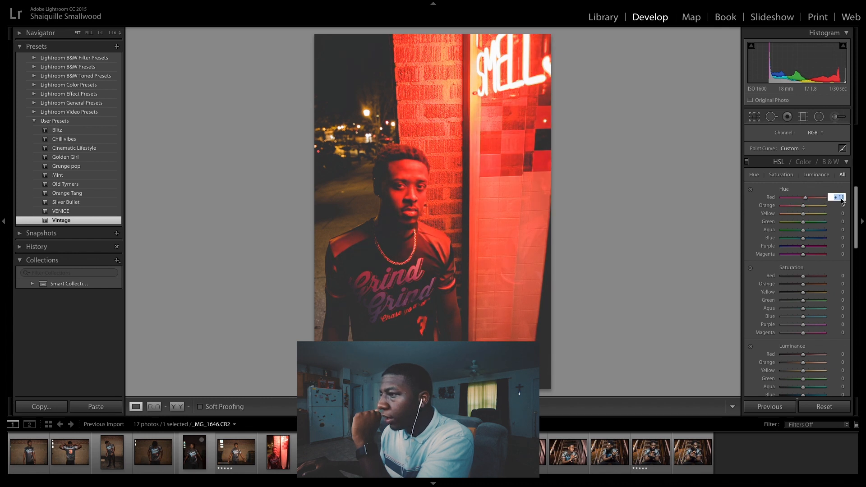
- Try an orange hue shift of +15 and small green and aqua hue shifts, returning each to 0
mouse_move(804, 207)
left_mouse_down()
mouse_move(791, 207)
mouse_move(807, 206)
left_mouse_up()
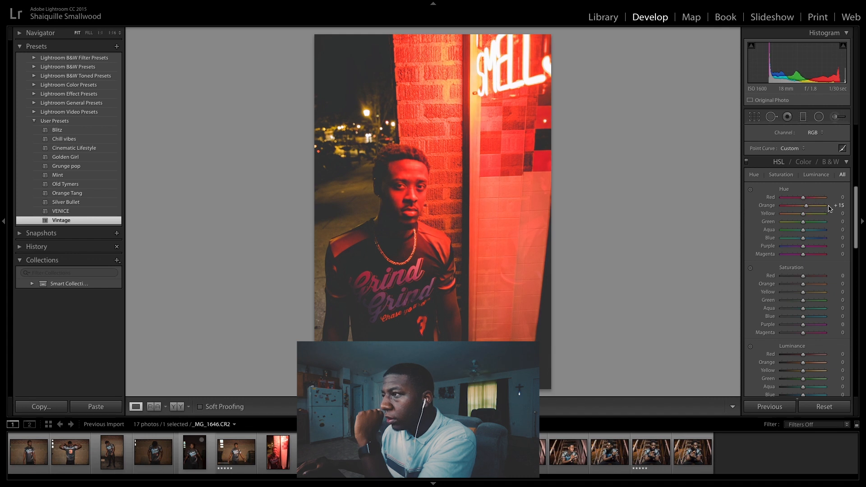
left_click(839, 206)
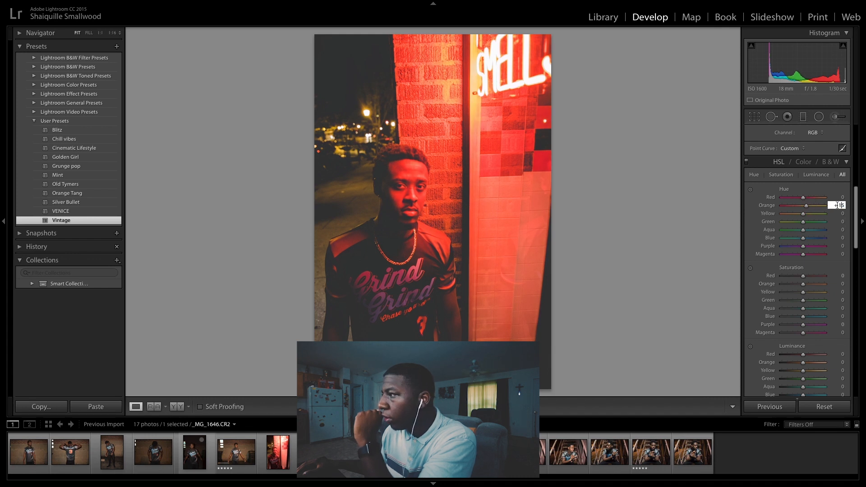
type("0")
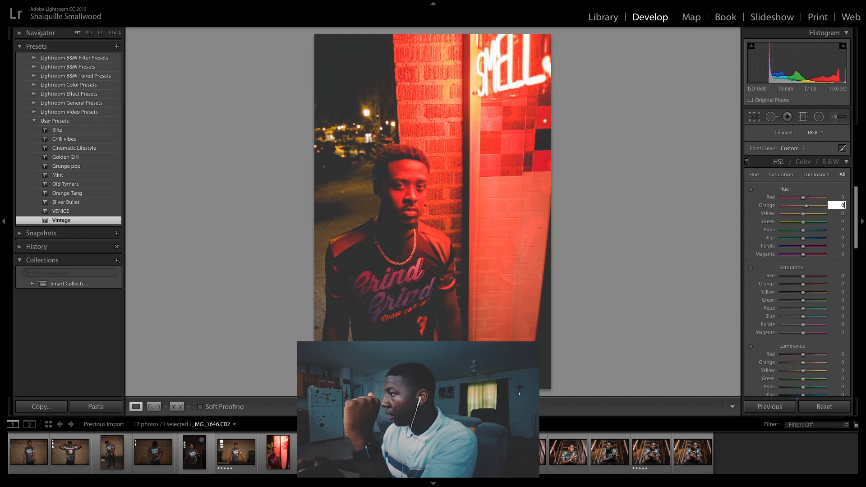
key("Return")
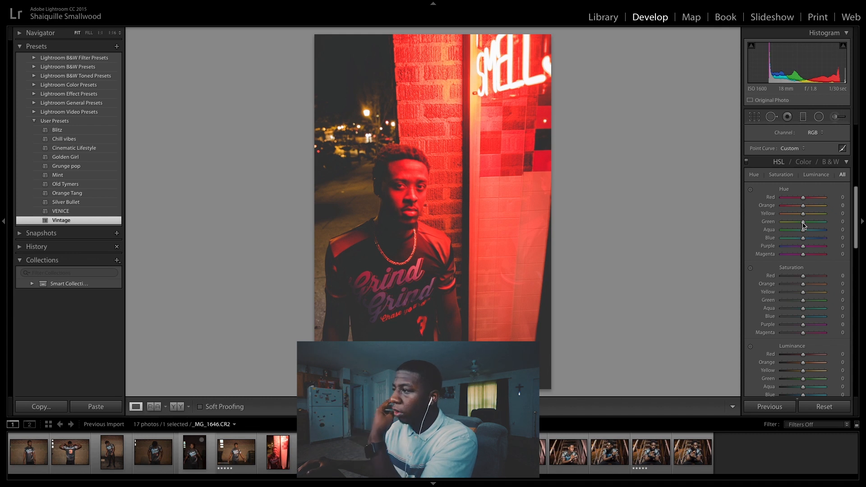
left_click_drag(805, 224, 808, 246)
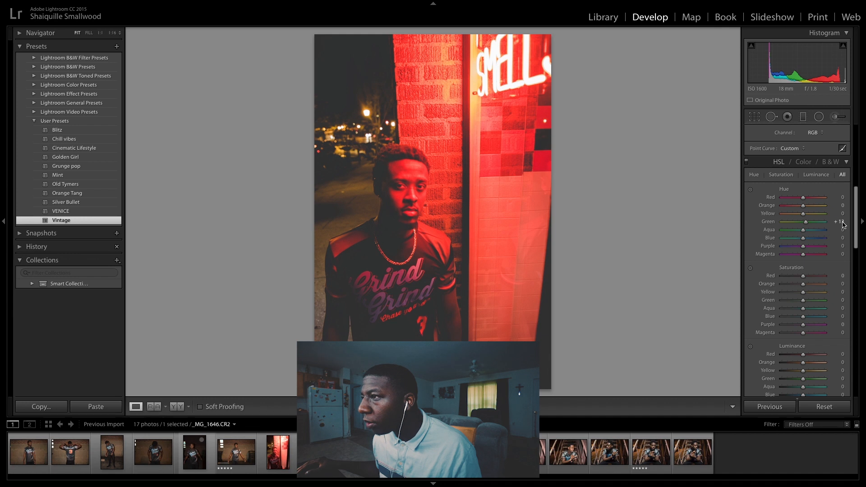
left_click_drag(804, 232, 796, 187)
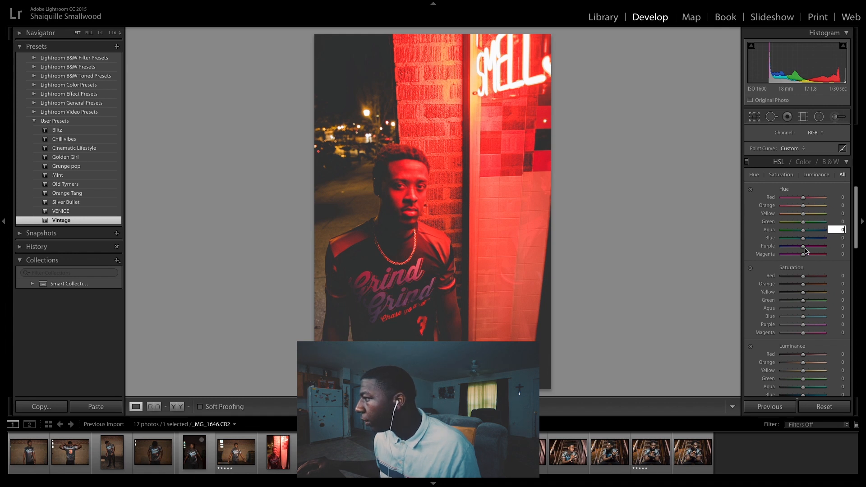
- Set the purple and magenta hues to −100 and lower the red saturation to −14
left_click_drag(806, 250, 692, 250)
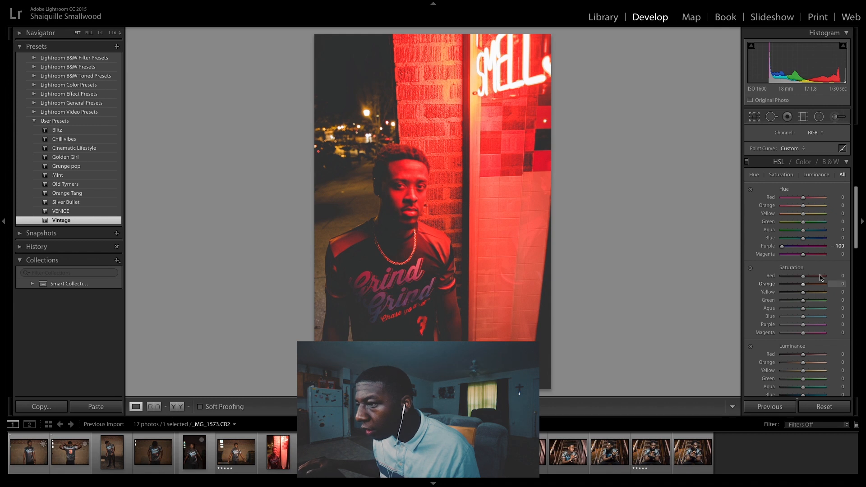
left_click_drag(804, 256, 745, 254)
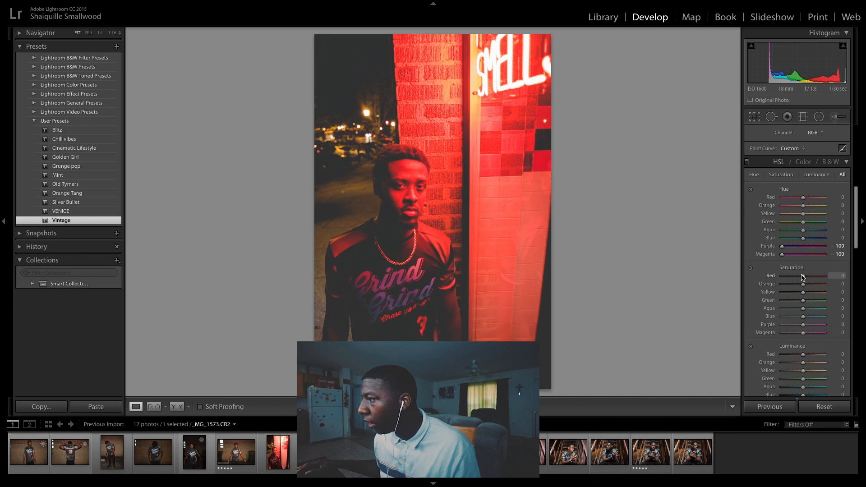
left_click_drag(803, 276, 844, 271)
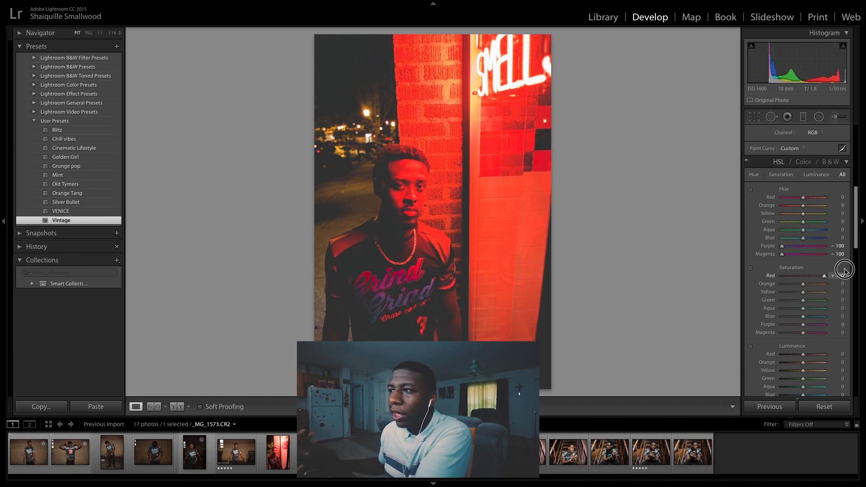
left_click_drag(844, 270, 800, 276)
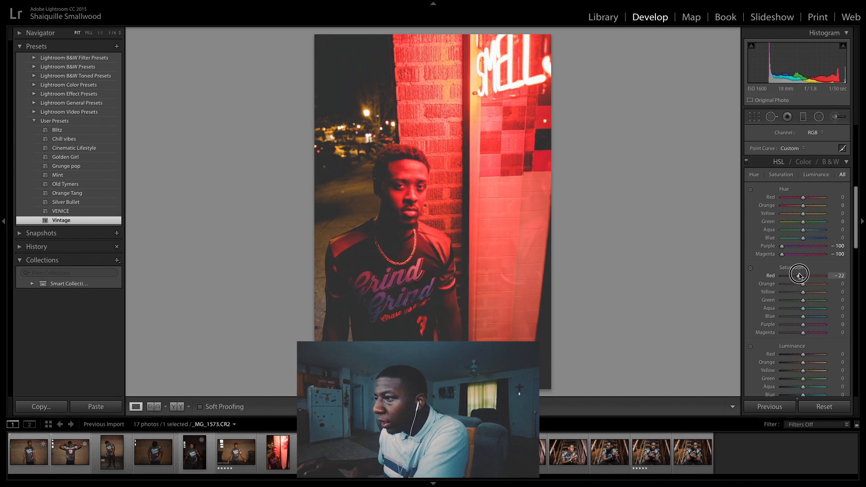
left_click_drag(800, 276, 801, 275)
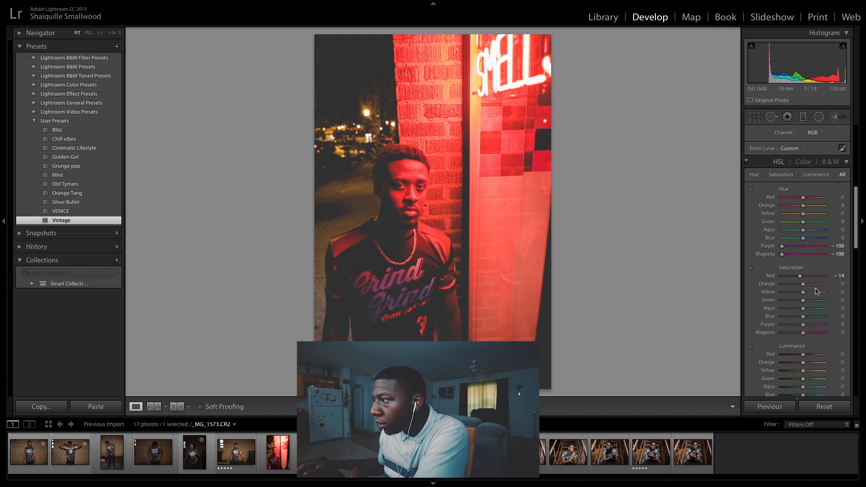
mouse_move(803, 286)
left_mouse_down()
mouse_move(812, 285)
mouse_move(803, 284)
left_mouse_up()
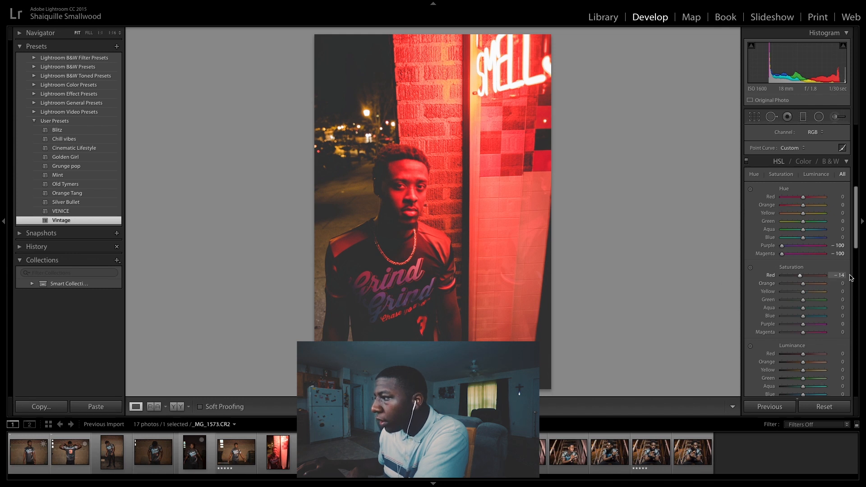
- Inspect the brick wall up close and try a red luminance of −100 on the portrait
scroll(849, 282, "down", 5)
scroll(849, 288, "down", 1)
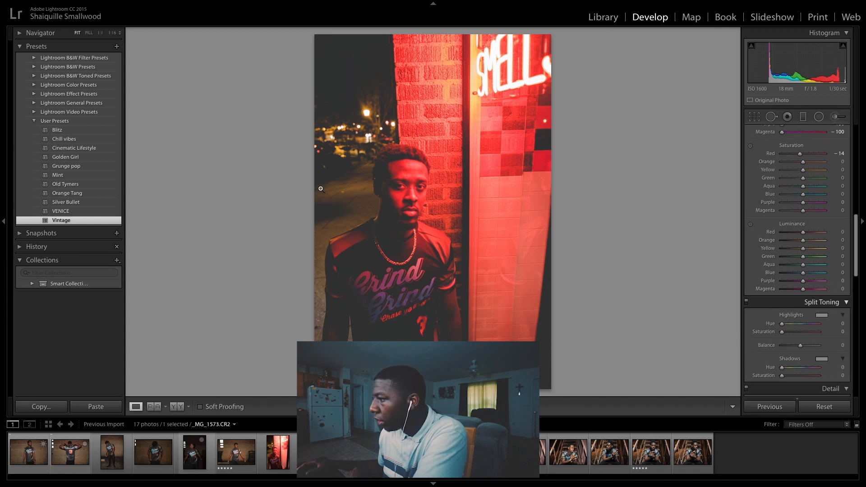
left_click(461, 188)
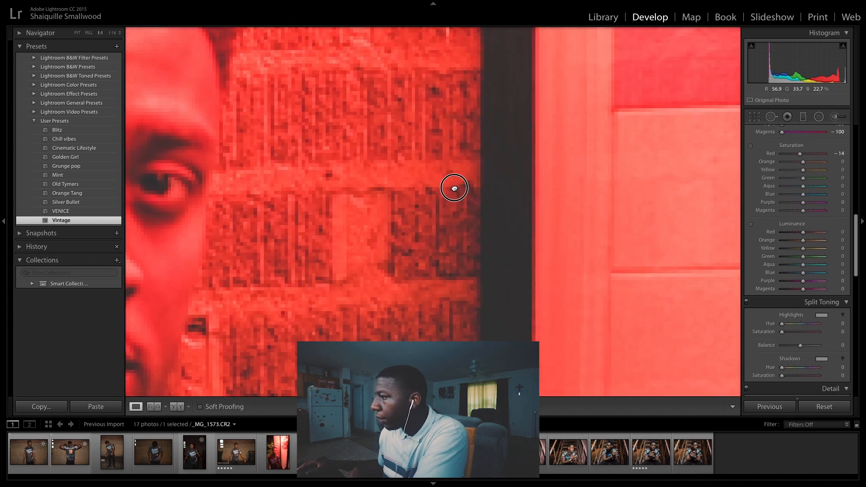
left_click(454, 188)
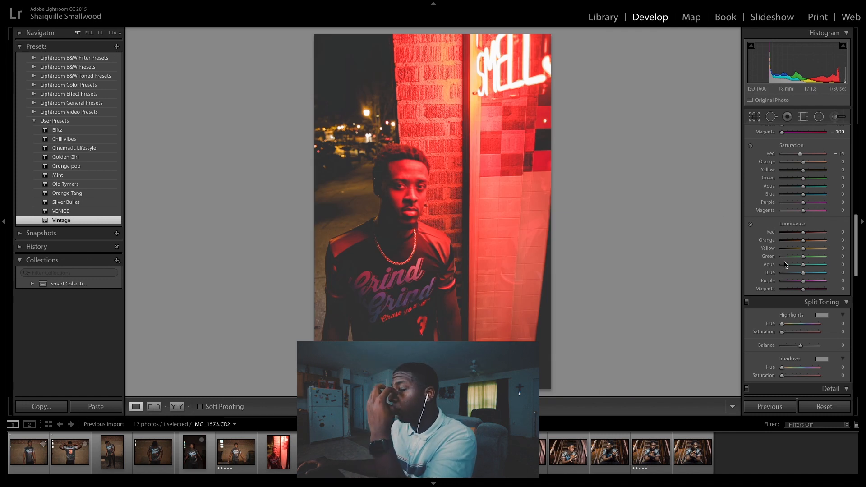
scroll(810, 230, "down", 1)
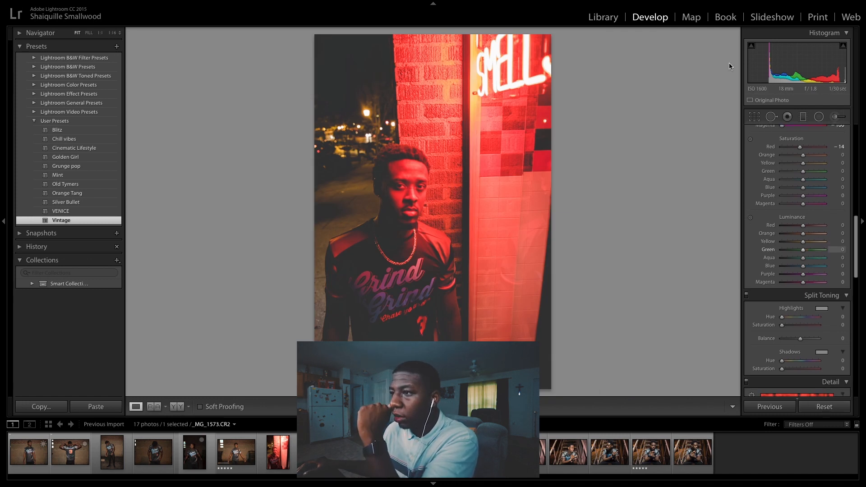
left_click_drag(806, 228, 764, 232)
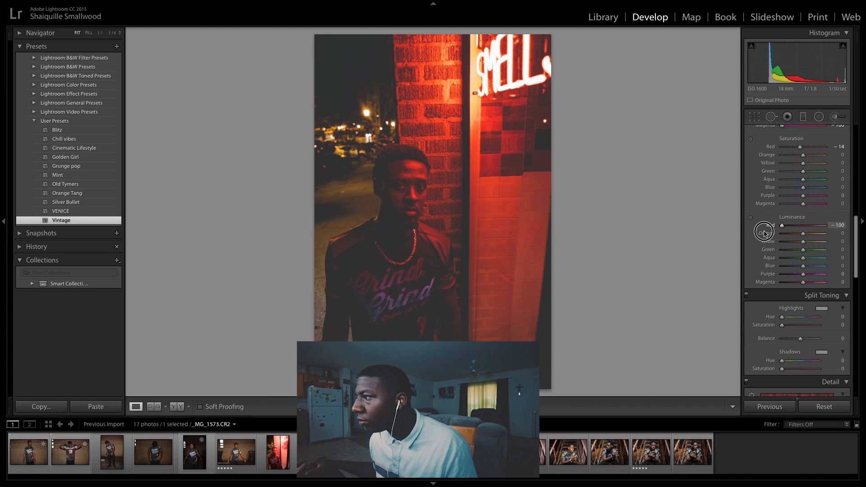
- Try exposures of +0.50 and +0.35 on the darkened portrait, returning the exposure to 0
scroll(777, 144, "down", 1)
scroll(767, 151, "up", 10)
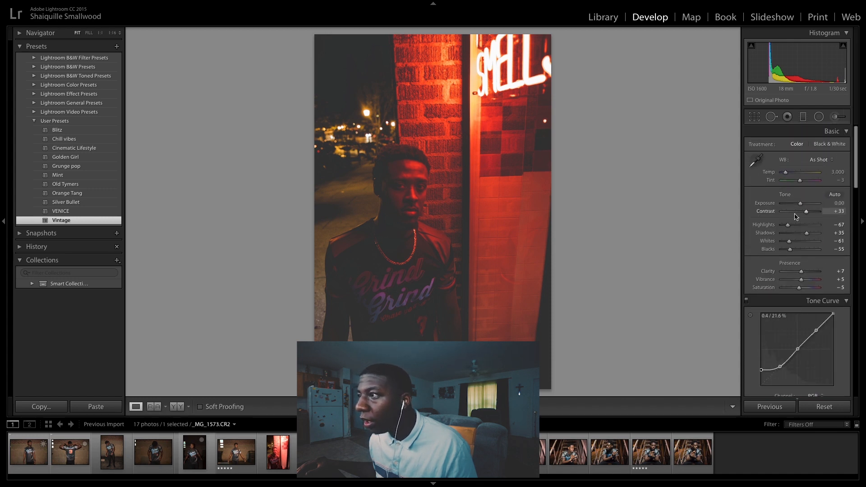
left_click_drag(801, 204, 803, 205)
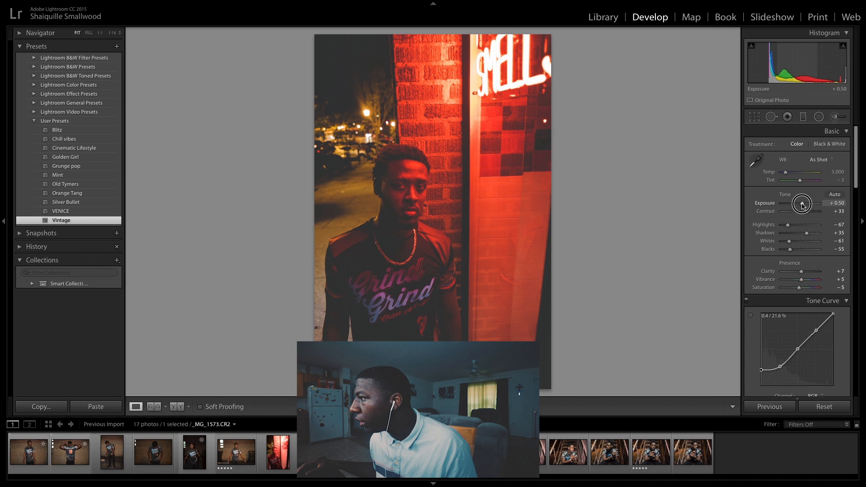
left_click_drag(802, 206, 801, 205)
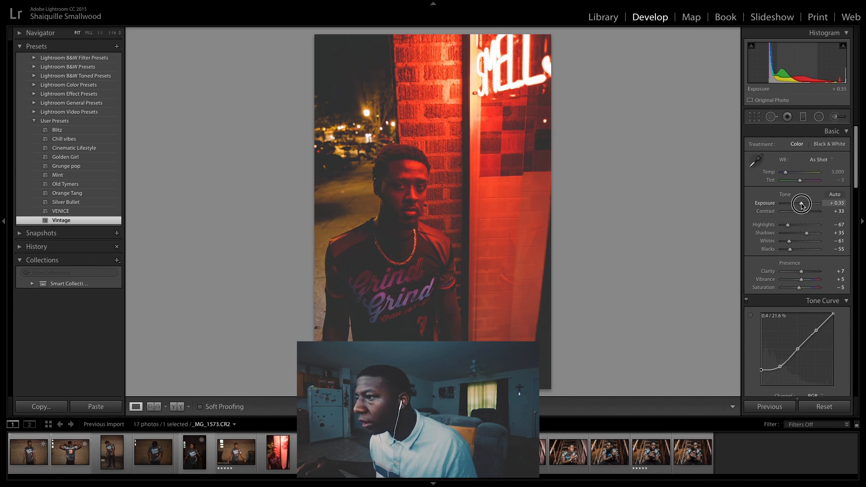
left_click(839, 203)
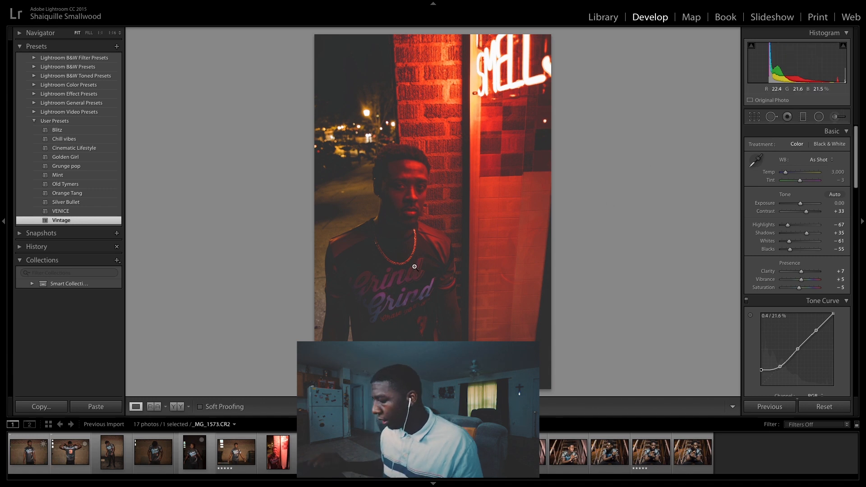
- Return the red luminance to 0 and set the orange luminance to −13
left_click_drag(856, 179, 860, 261)
left_click(838, 291)
type("00")
key("Return")
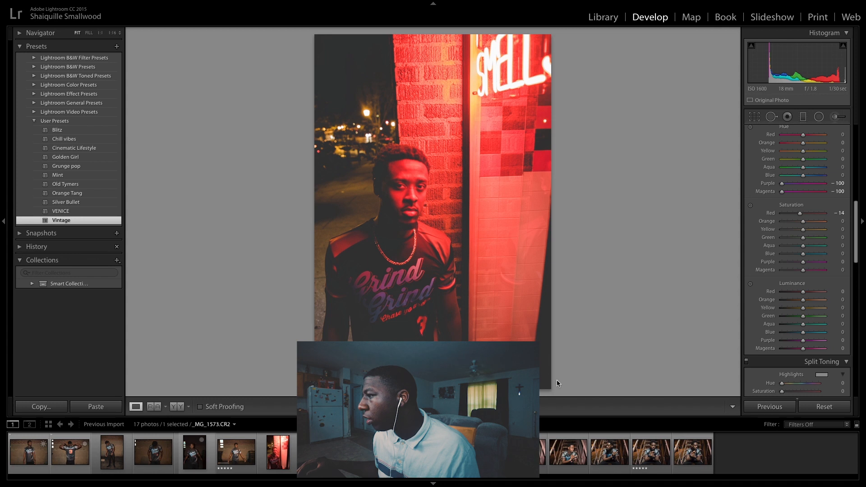
mouse_move(803, 300)
left_mouse_down()
mouse_move(812, 304)
mouse_move(802, 305)
left_mouse_up()
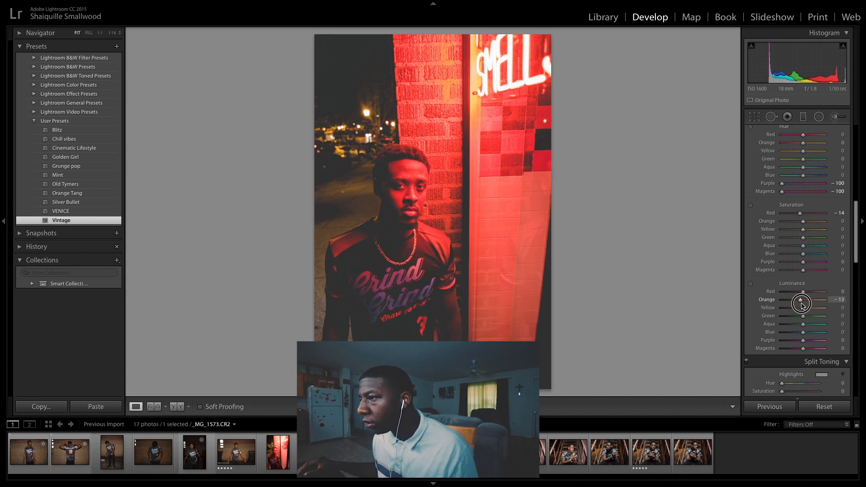
- Enable chromatic aberration removal and lens profile corrections for the portrait
scroll(853, 256, "down", 2)
scroll(850, 276, "down", 6)
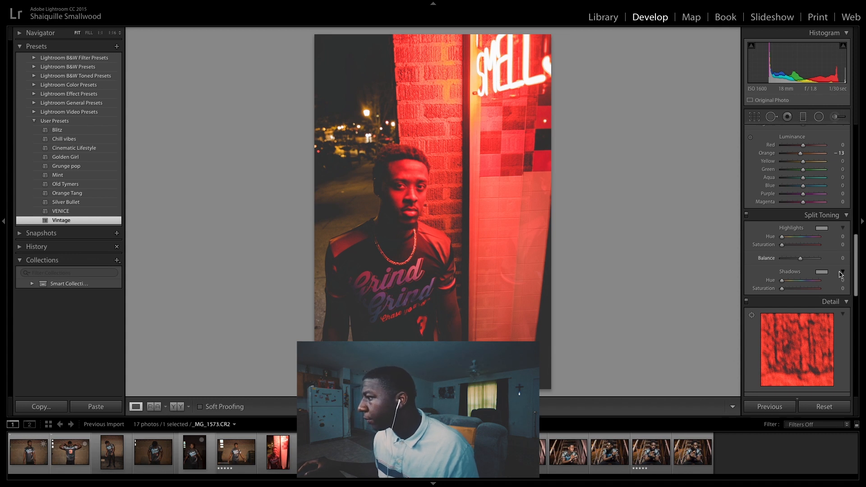
scroll(841, 274, "down", 3)
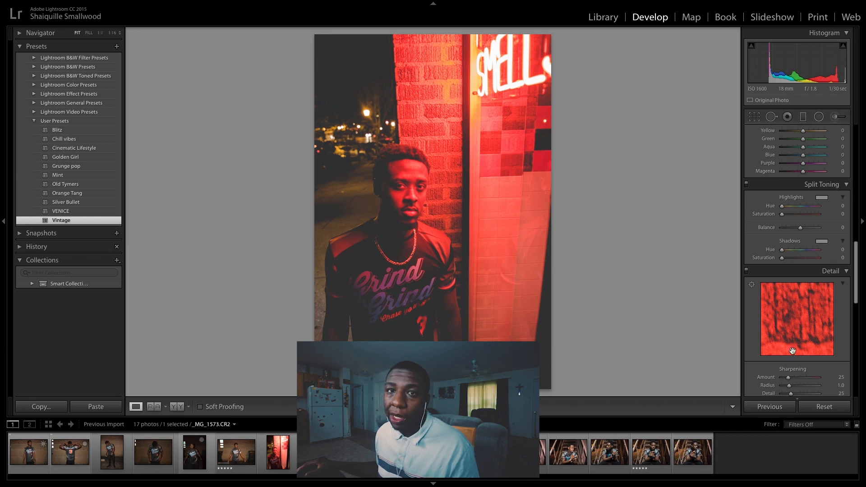
left_click_drag(856, 269, 856, 323)
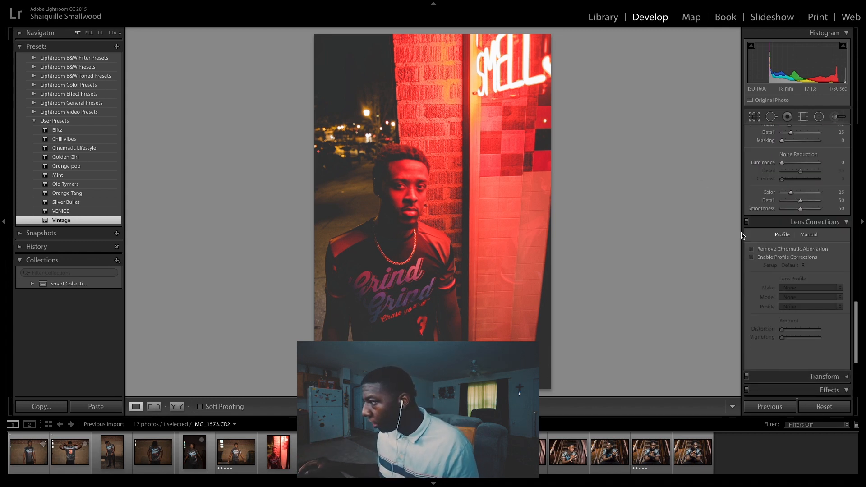
left_click(751, 249)
left_click(751, 258)
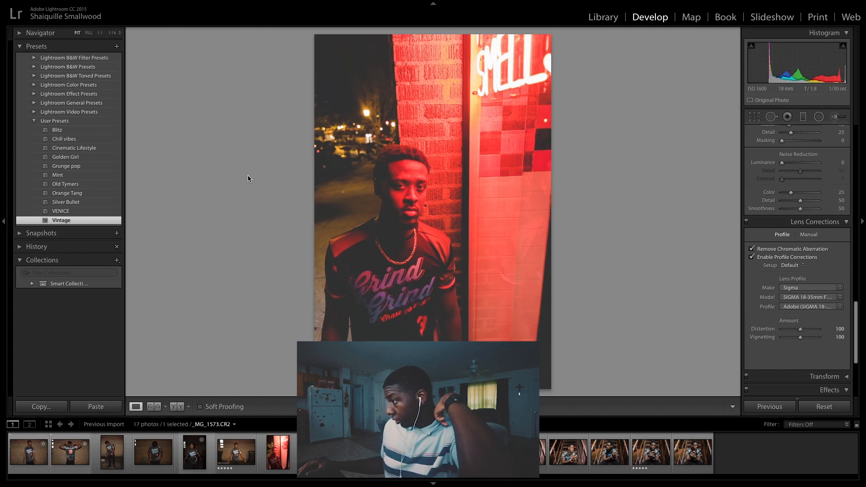
- Compare the portrait with and without chromatic aberration removal and lens profile corrections, leaving both enabled
left_click(751, 249)
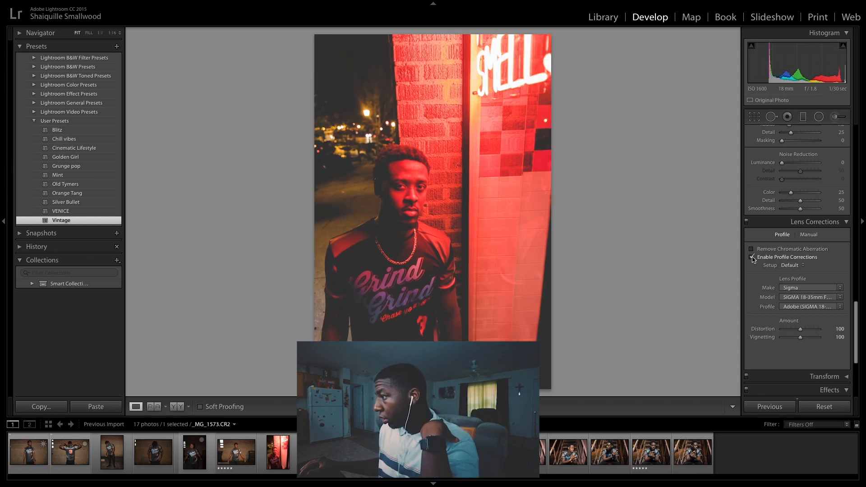
left_click(751, 257)
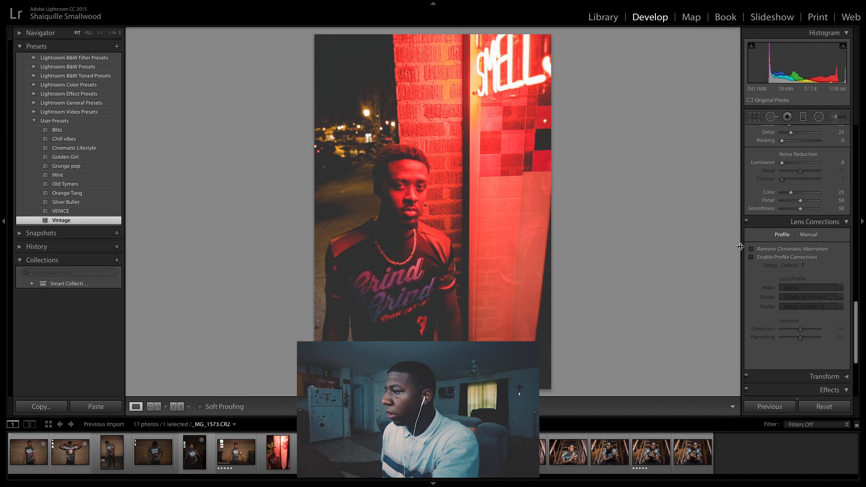
left_click(757, 249)
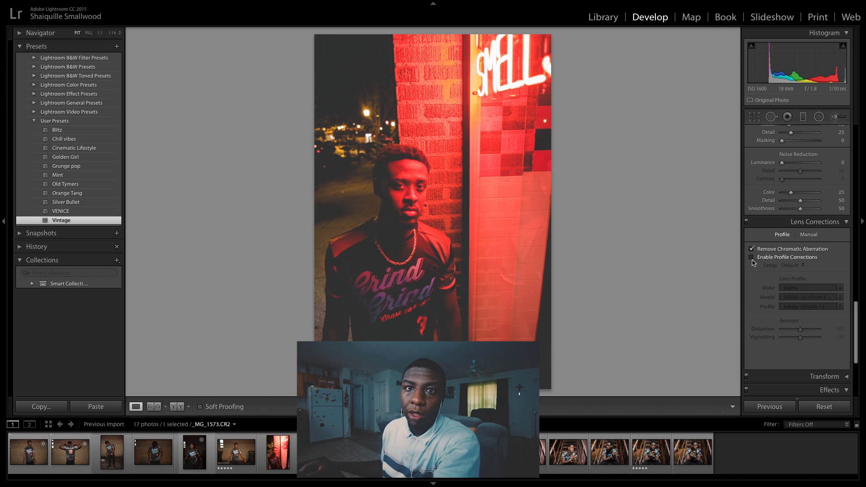
left_click(753, 258)
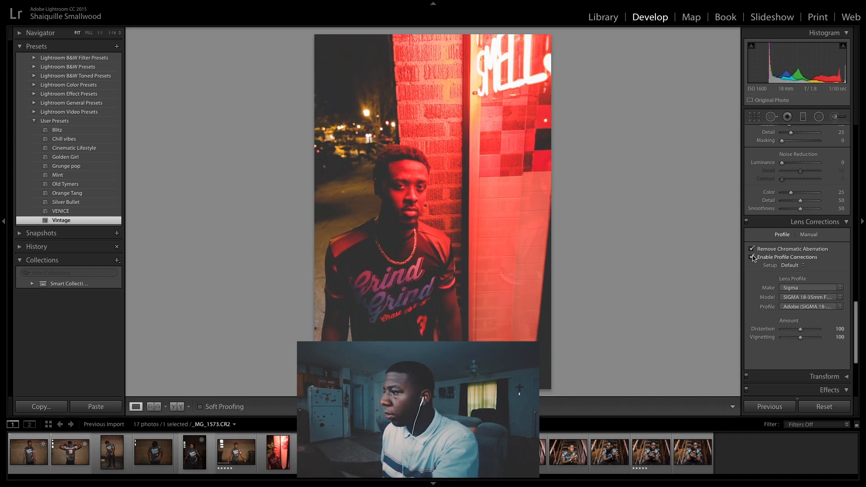
left_click(753, 249)
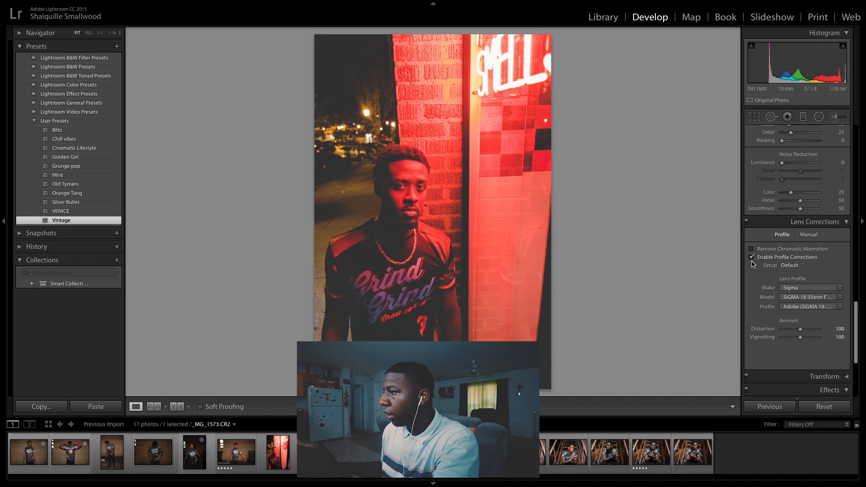
left_click(752, 258)
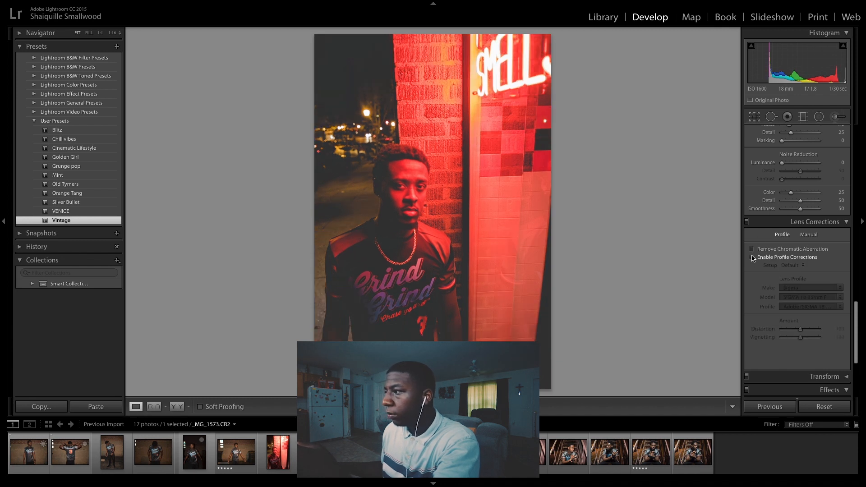
left_click(752, 257)
left_click(752, 249)
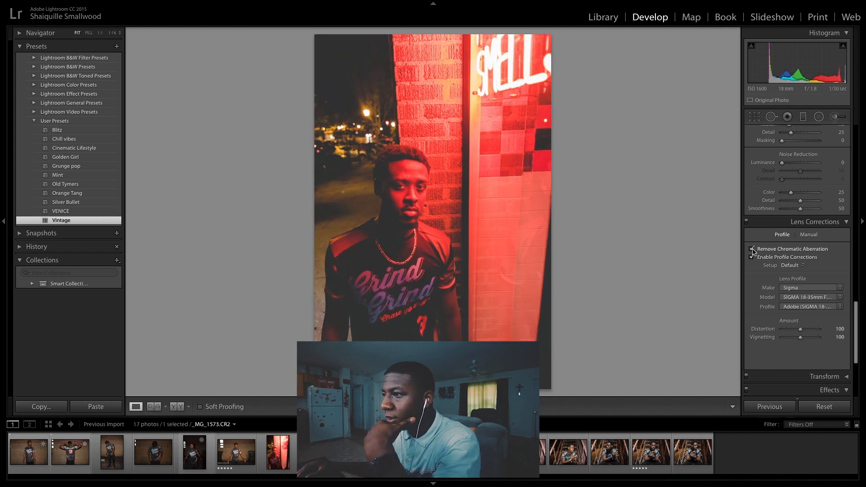
left_click(752, 249)
left_click(752, 257)
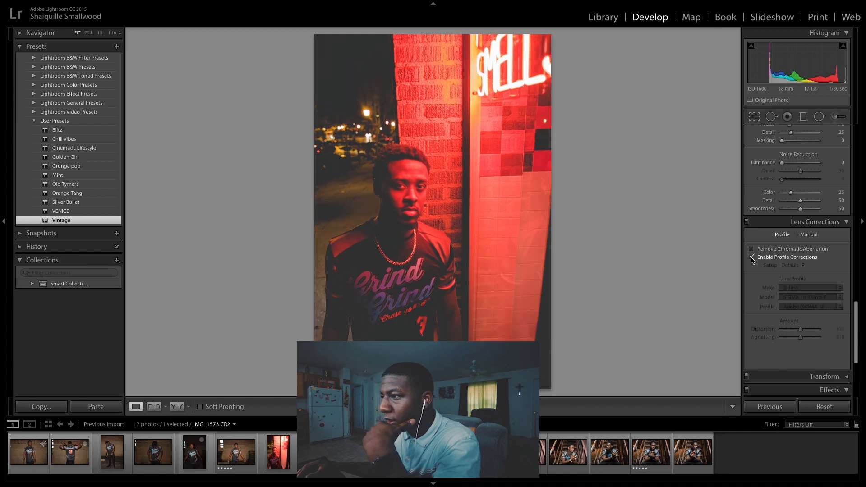
left_click(752, 258)
left_click(751, 249)
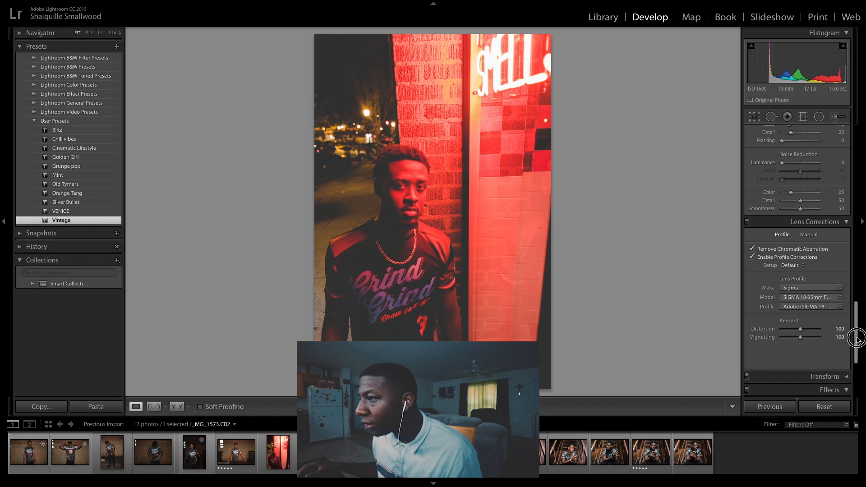
- Try a grain amount of 100 on the portrait, then reduce it to 64
left_click_drag(856, 348, 857, 379)
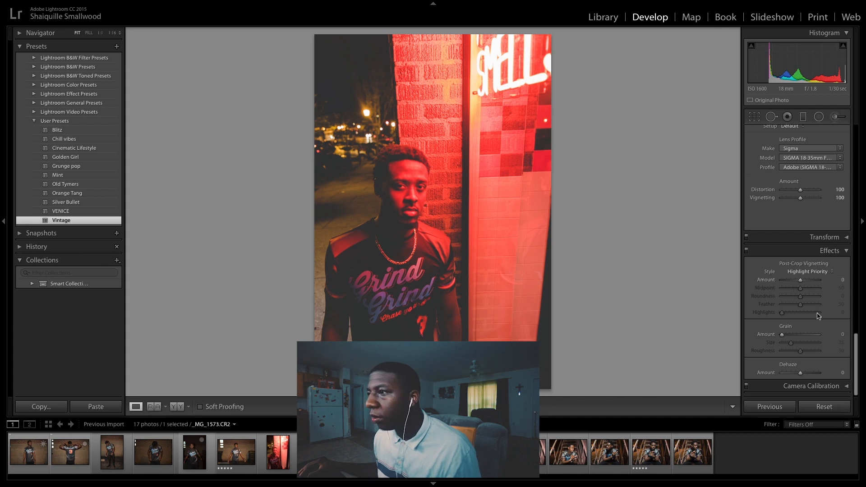
left_click_drag(782, 334, 865, 336)
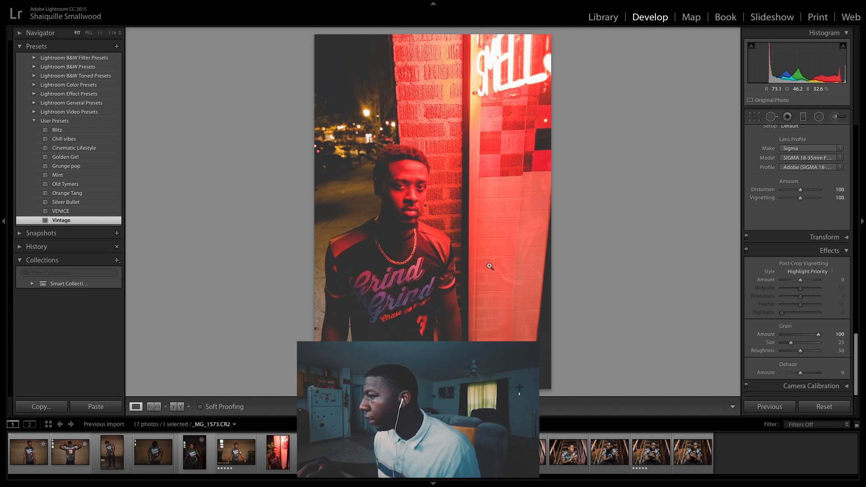
mouse_move(818, 337)
left_mouse_down()
mouse_move(790, 339)
mouse_move(806, 337)
left_mouse_up()
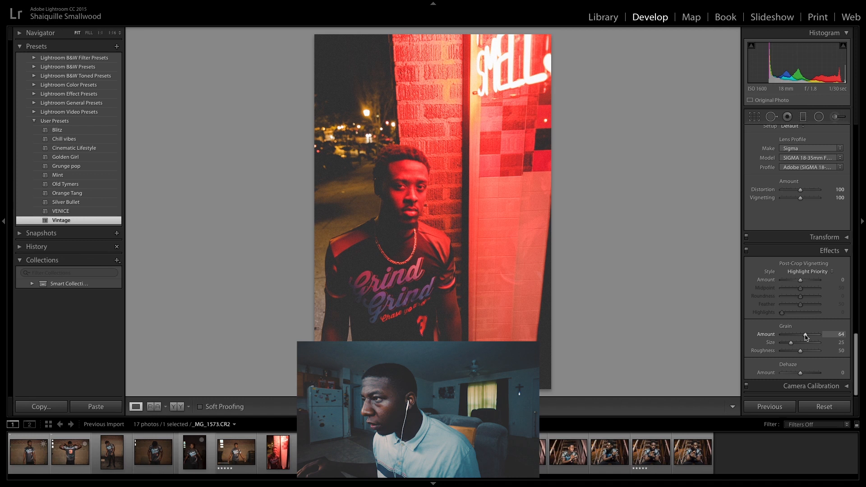
- Raise the black point of the RGB tone curve to about 25% output to fade the shadows further
left_click_drag(856, 345, 862, 115)
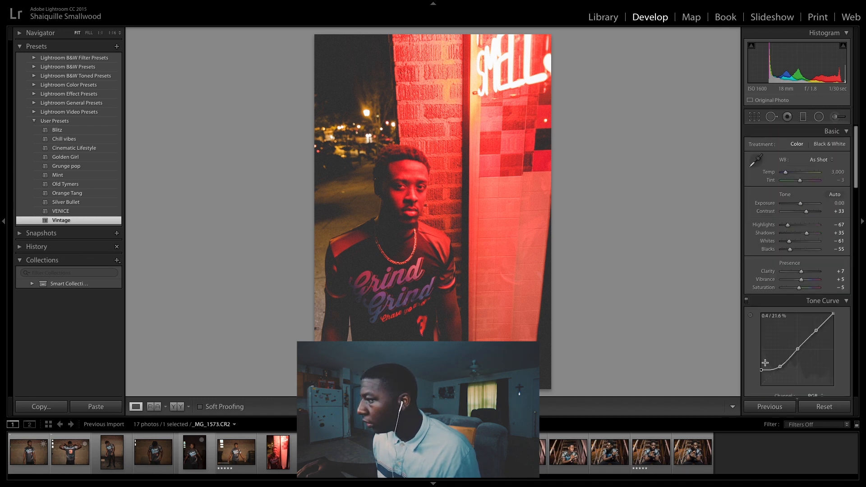
left_click_drag(762, 371, 762, 366)
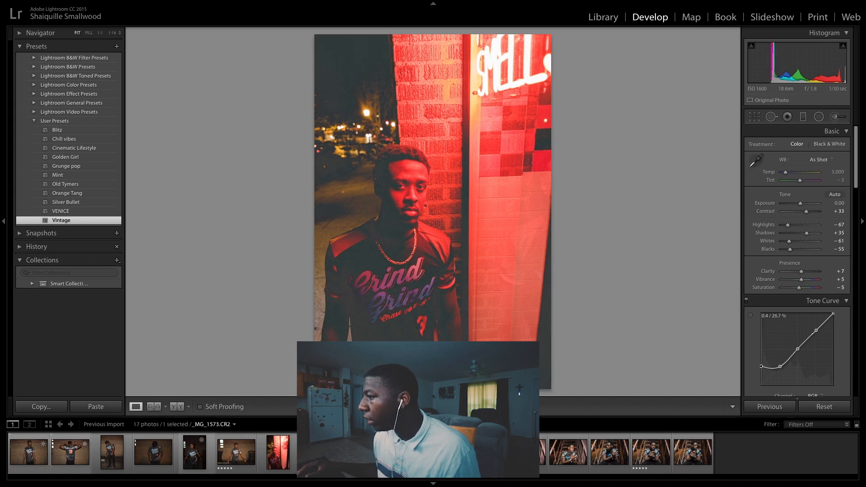
left_click_drag(762, 366, 761, 366)
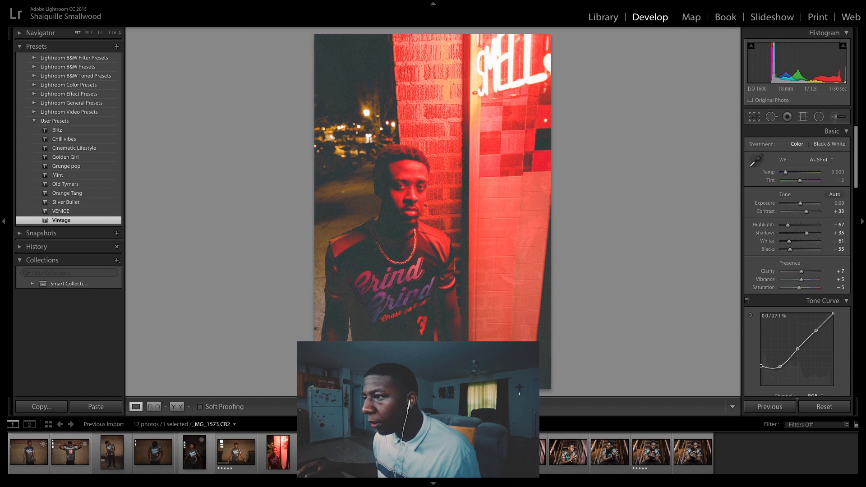
left_click_drag(762, 367, 762, 367)
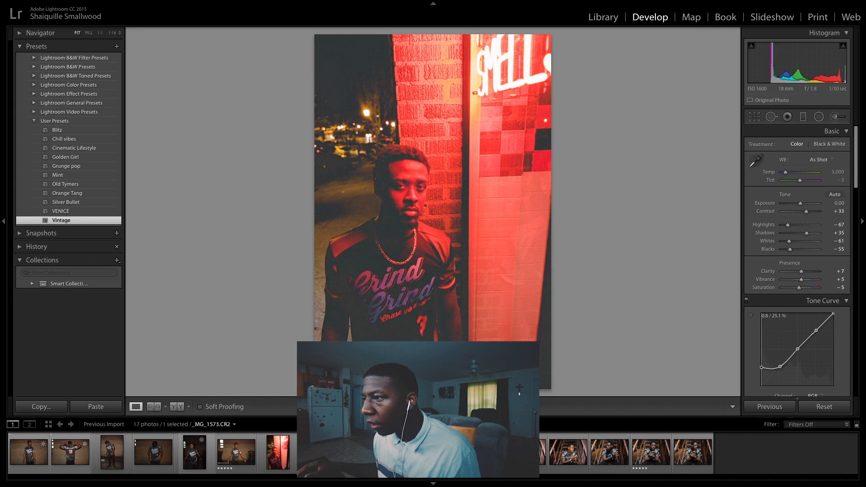